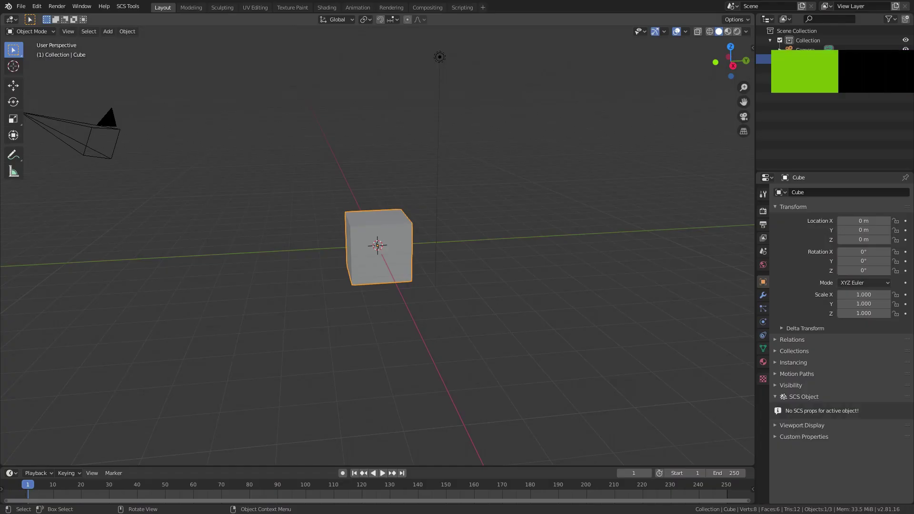
- Scale the default cube to 0.04 along Z, frame it, and enter Edit Mode with nothing selected
key(s)
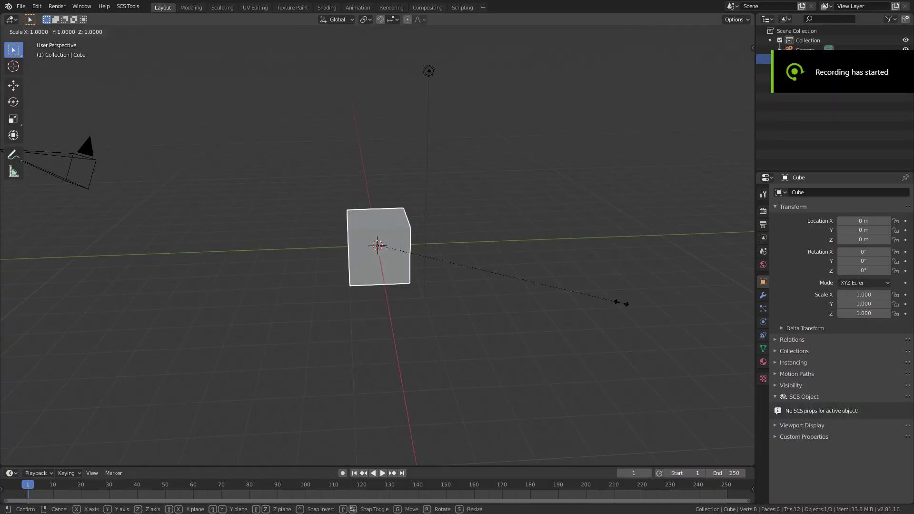
text(z)
text(0.)
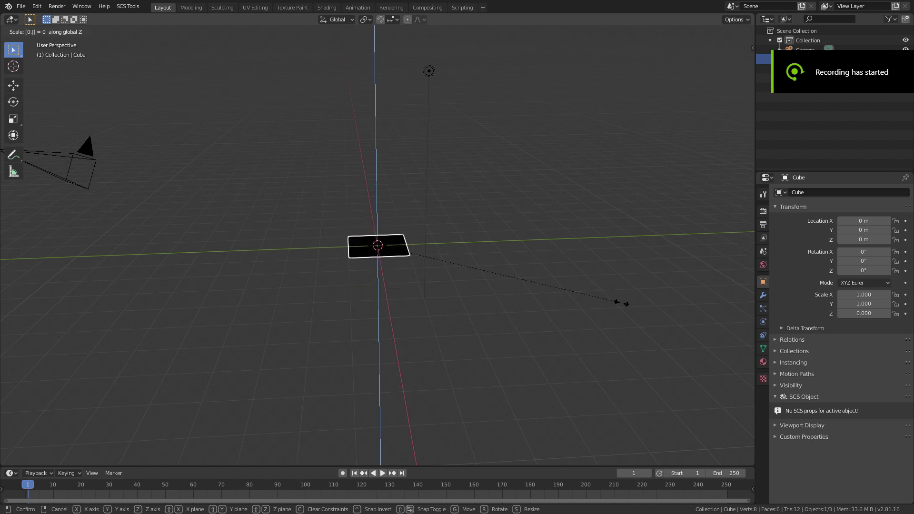
text(4)
key(Return)
key(KP_Decimal)
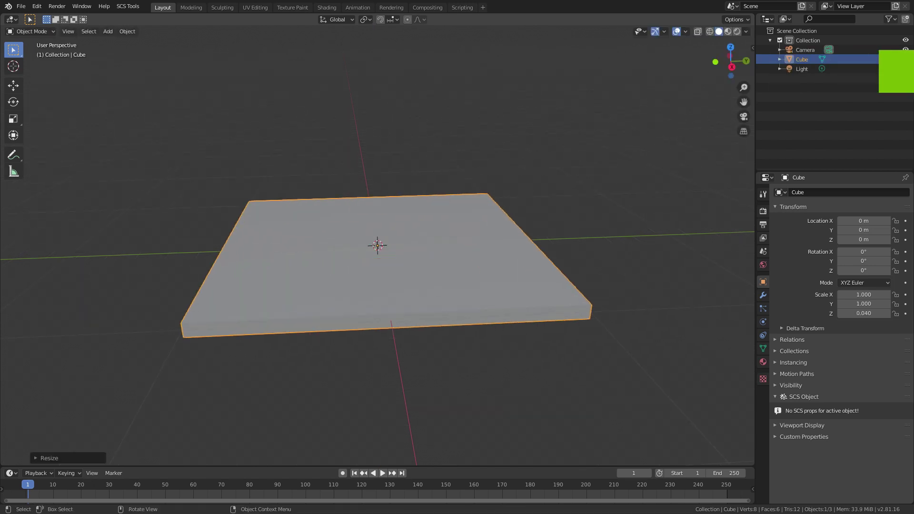
key(Tab)
key(alt+a)
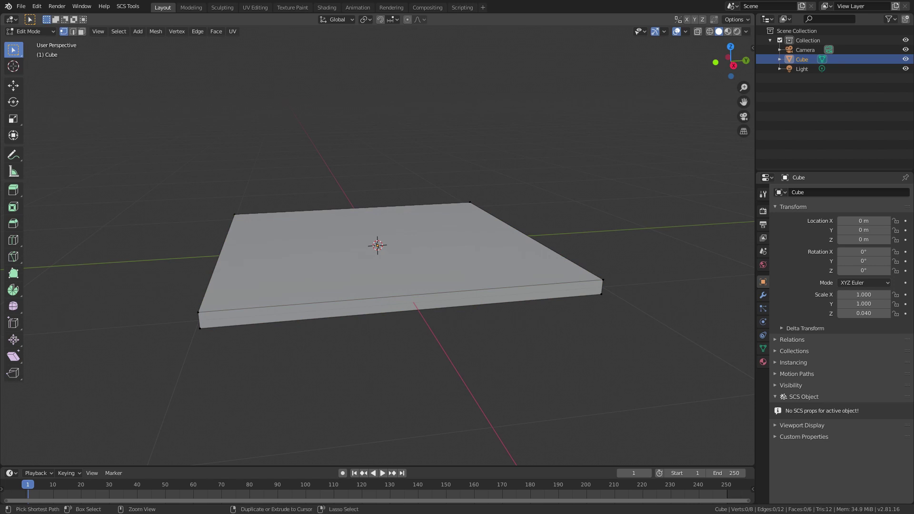
- Add 40 centred loop cuts across the slab in one direction
key(ctrl+r)
click(423, 287)
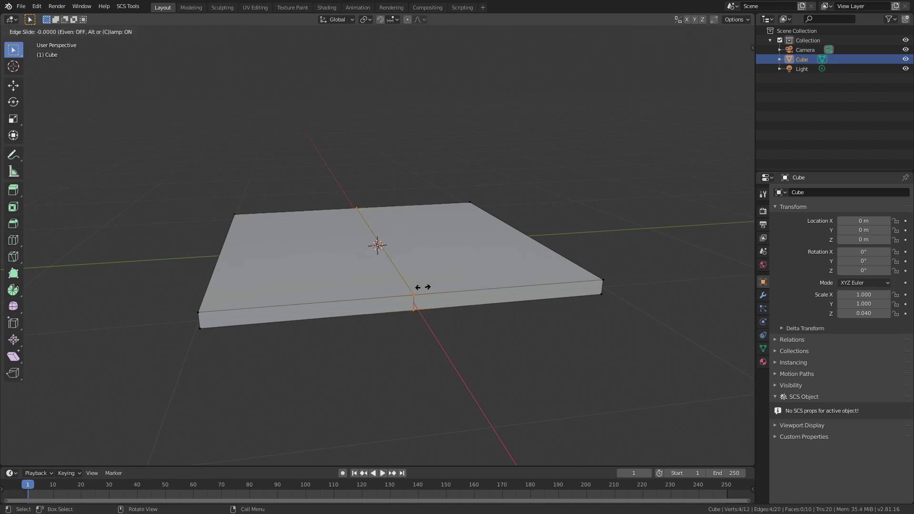
right_click(423, 287)
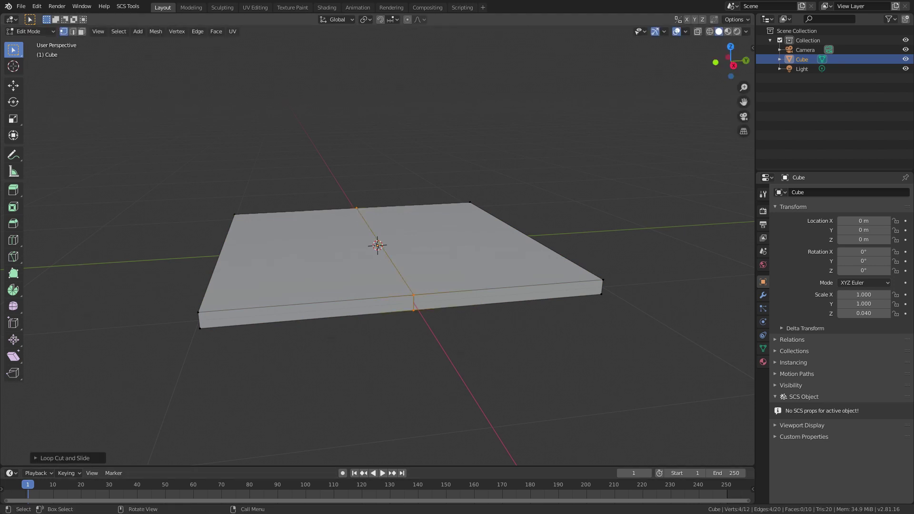
click(65, 458)
double_click(128, 381)
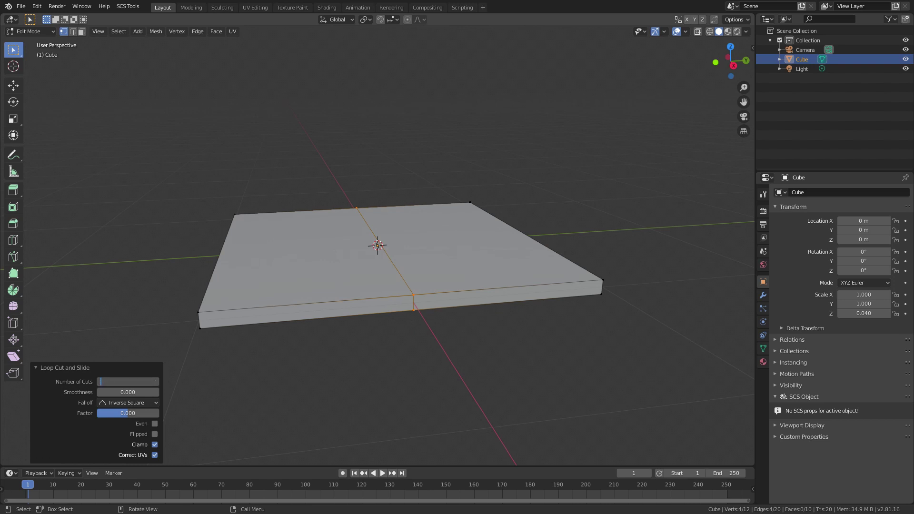
text(40)
key(Return)
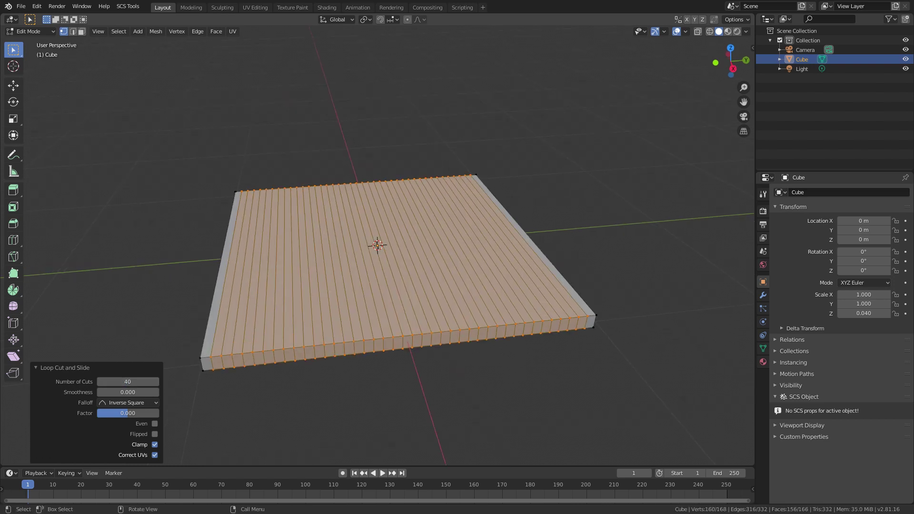
key(alt+a)
- Add 40 centred loop cuts across the slab in the other direction
key(ctrl+r)
click(378, 245)
right_click(377, 245)
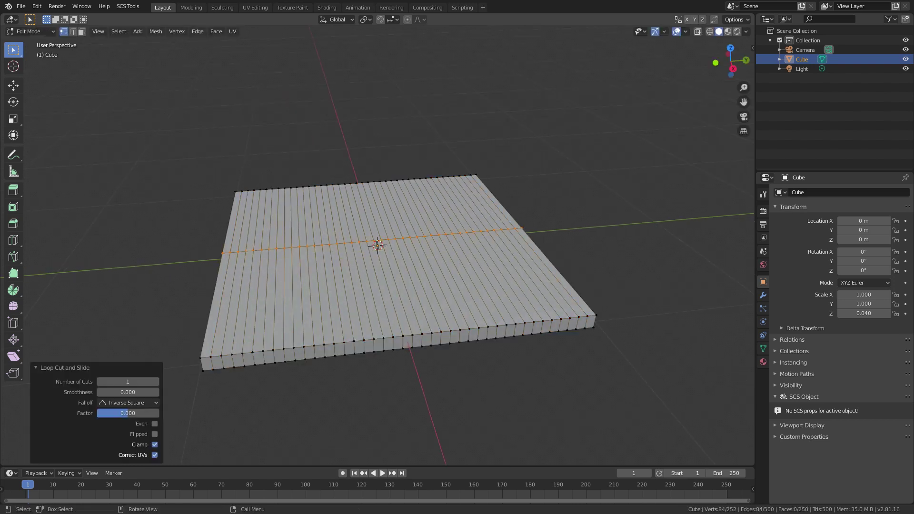
double_click(128, 382)
key(Return)
key(alt+a)
- Add one centred edge loop around the slab's thickness
middle_drag(378, 245, 267, 276)
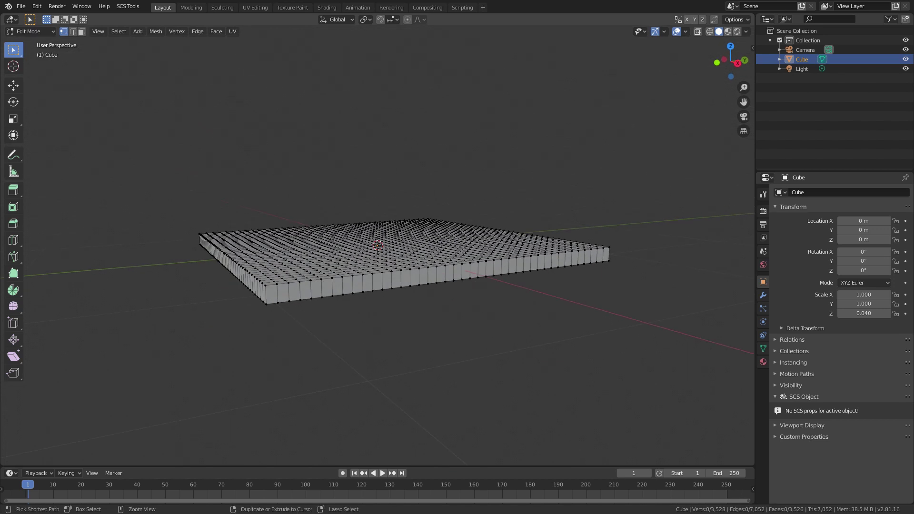
key(ctrl+r)
click(267, 285)
right_click(267, 286)
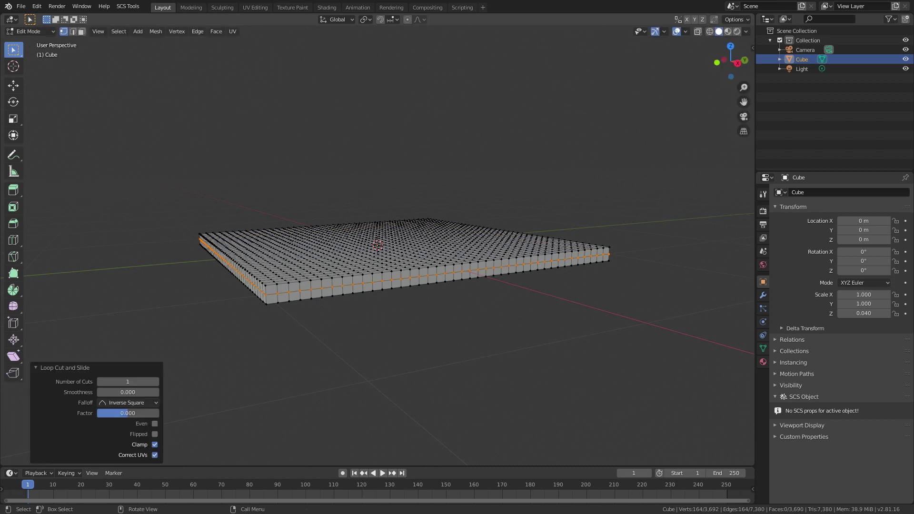
middle_drag(267, 286, 247, 285)
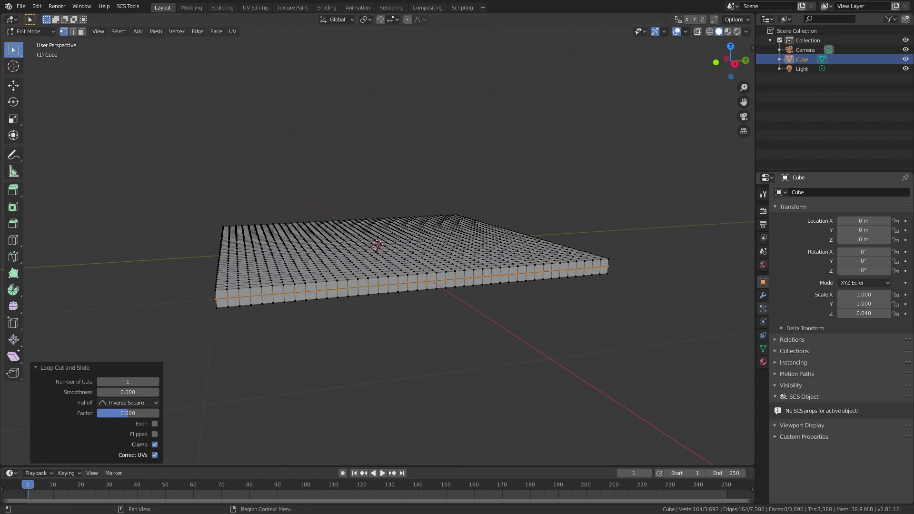
click(762, 321)
- Enable Cloth physics on the slab using the Silk preset
click(810, 225)
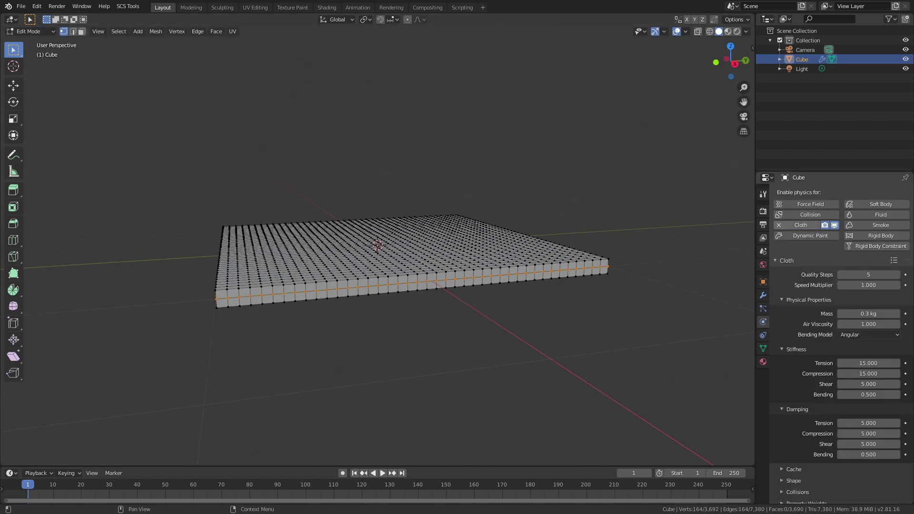
click(894, 260)
click(851, 224)
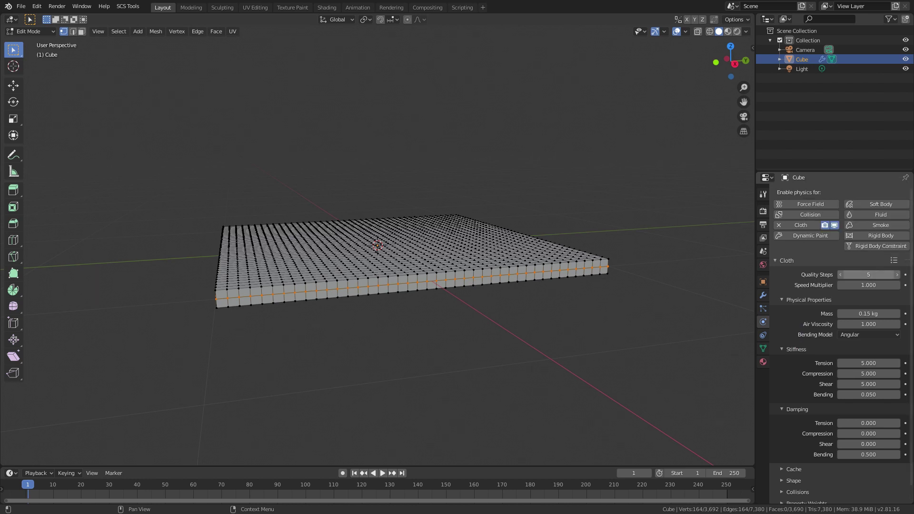
click(893, 261)
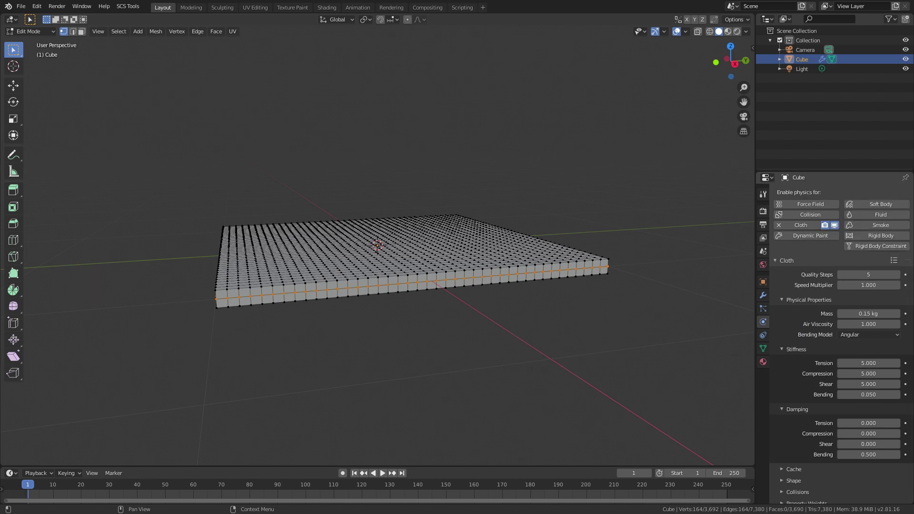
scroll(839, 342, down, 1)
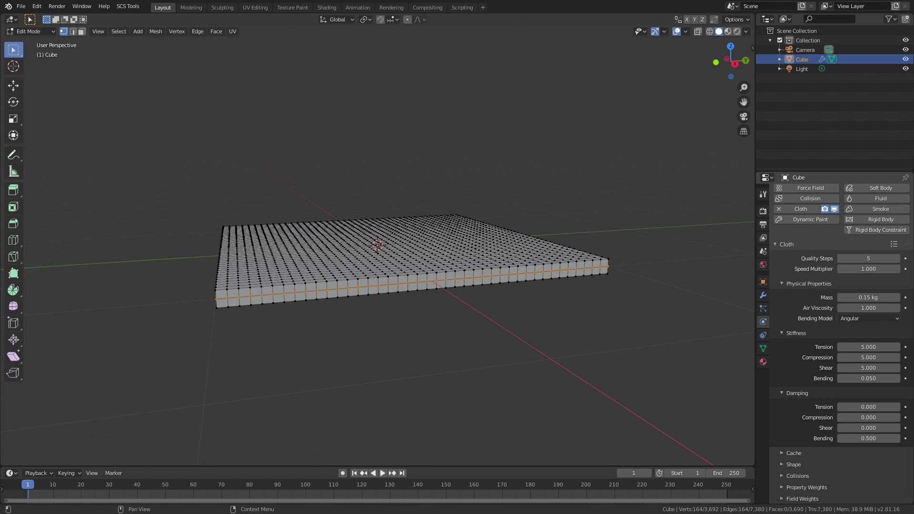
- Set the cloth Collisions Quality to 5
click(801, 487)
scroll(840, 381, down, 6)
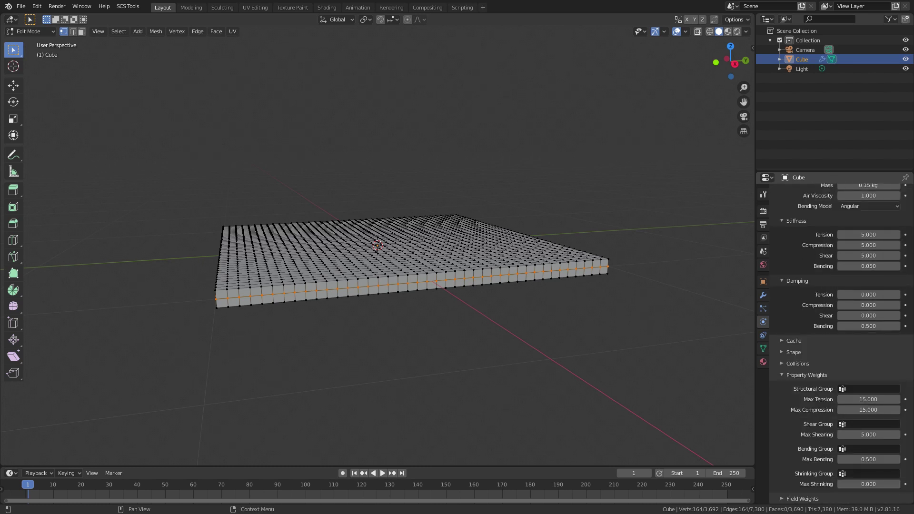
scroll(840, 343, up, 6)
click(797, 475)
scroll(839, 381, down, 3)
scroll(840, 380, down, 3)
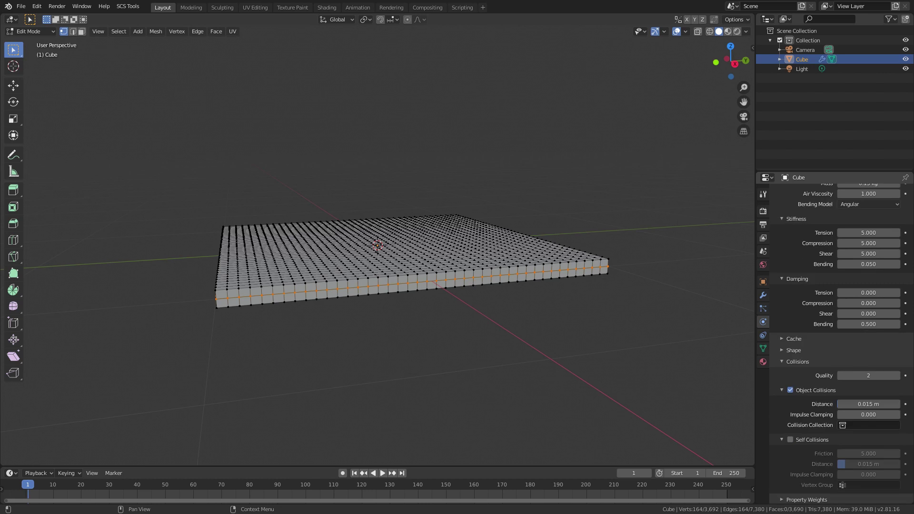
double_click(867, 376)
text(5)
key(Return)
- Set the cloth's Field Weights Gravity to 0
scroll(840, 381, down, 1)
scroll(840, 380, up, 1)
scroll(840, 380, down, 1)
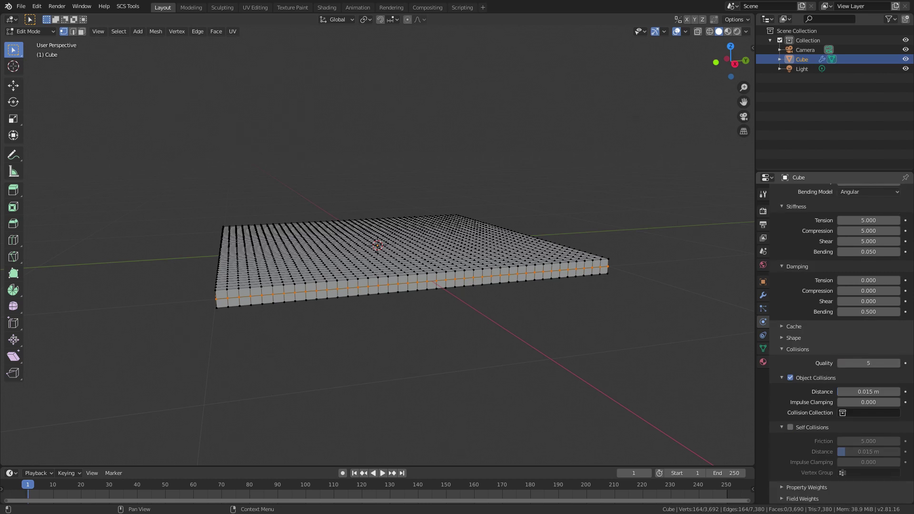
scroll(840, 343, down, 6)
double_click(875, 410)
text(1.0)
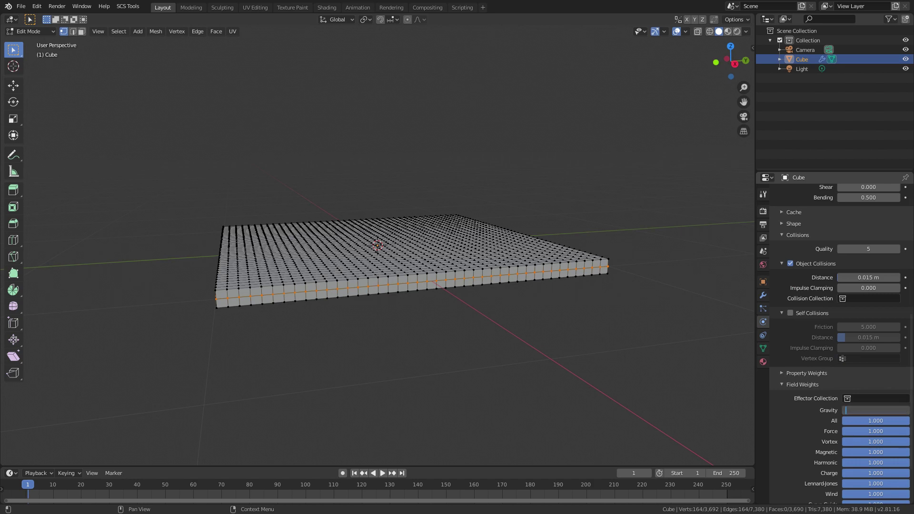
key(Return)
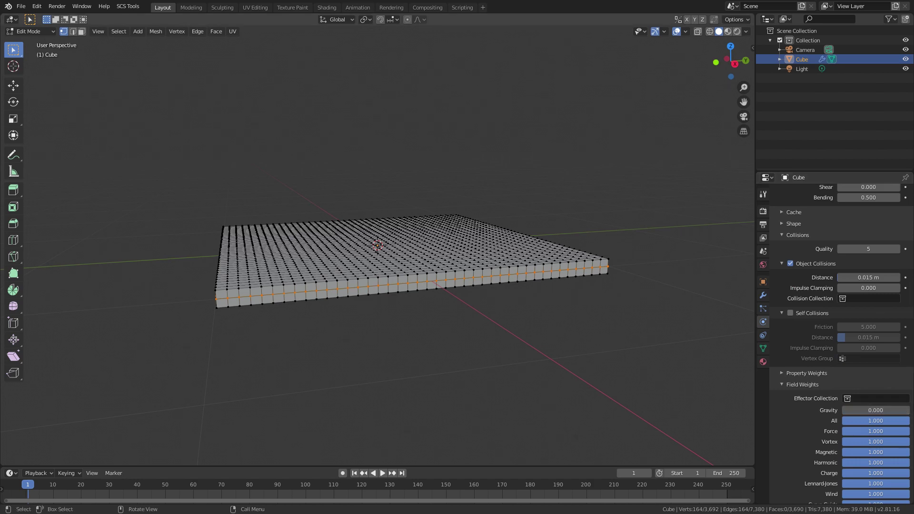
middle_drag(380, 237, 381, 276)
- In Object Mode, add a Force field at the origin with Strength 150
key(Tab)
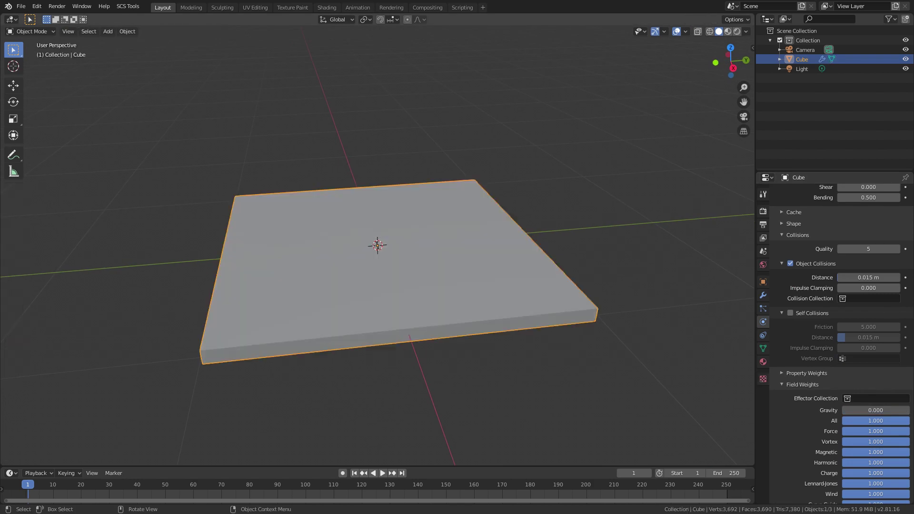
key(alt+a)
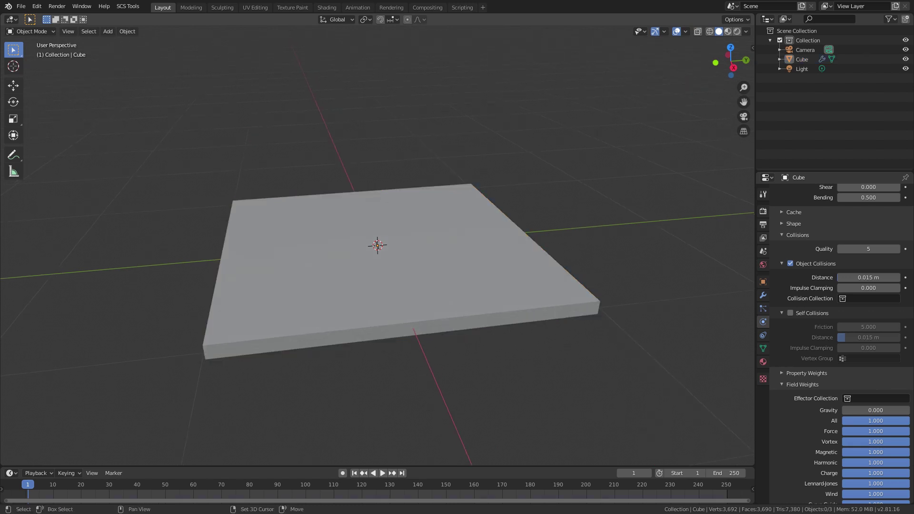
key(shift+a)
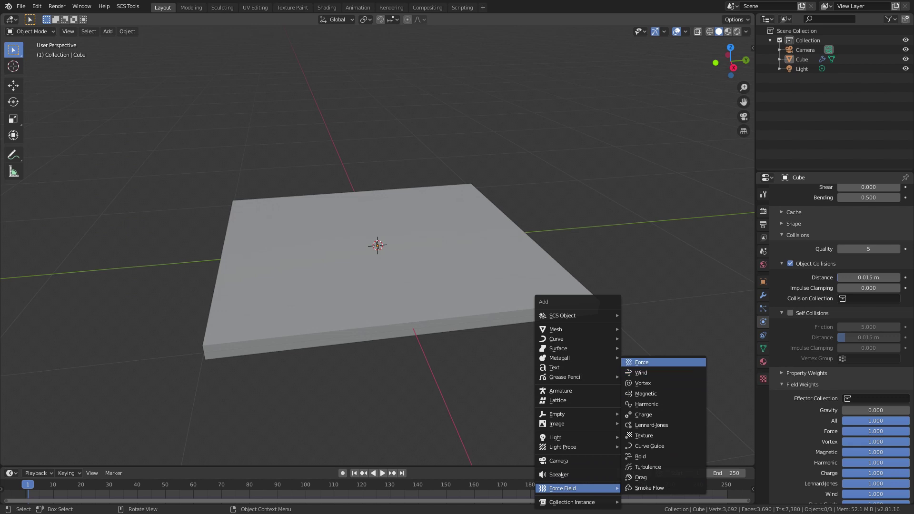
click(663, 362)
click(868, 276)
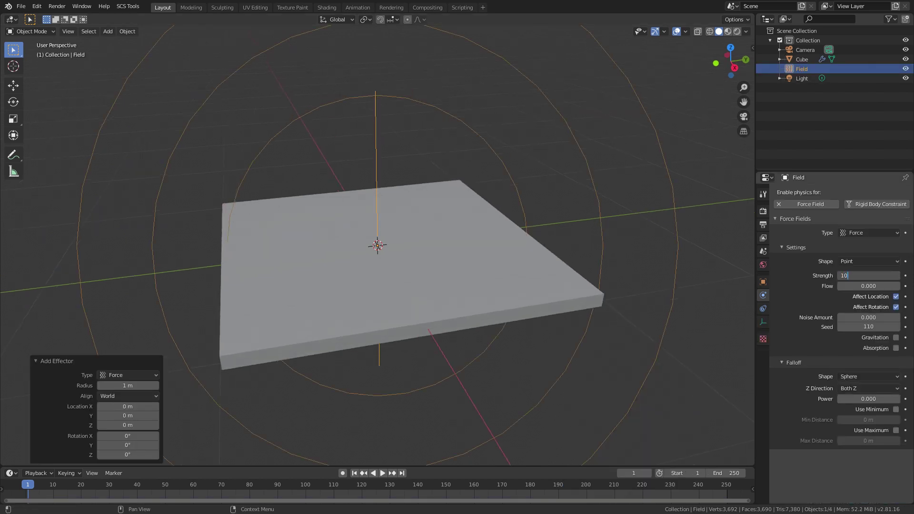
key(Return)
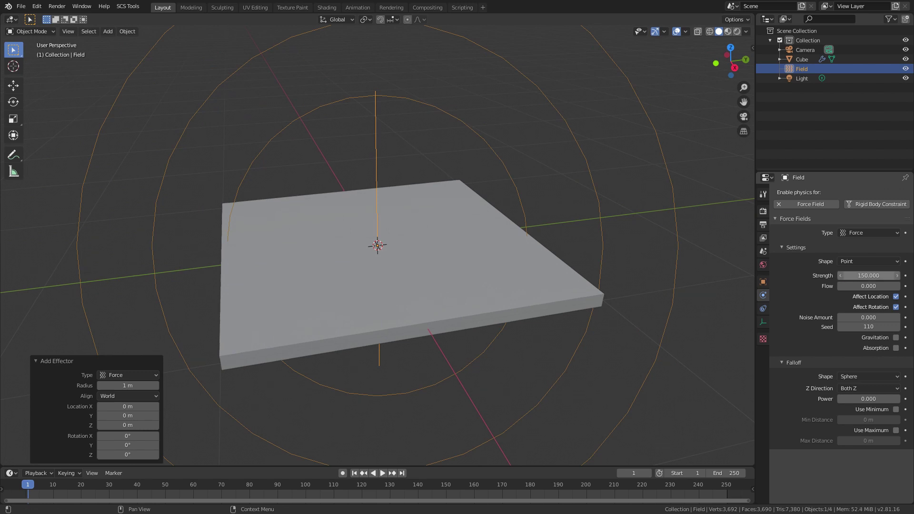
middle_drag(428, 238, 390, 224)
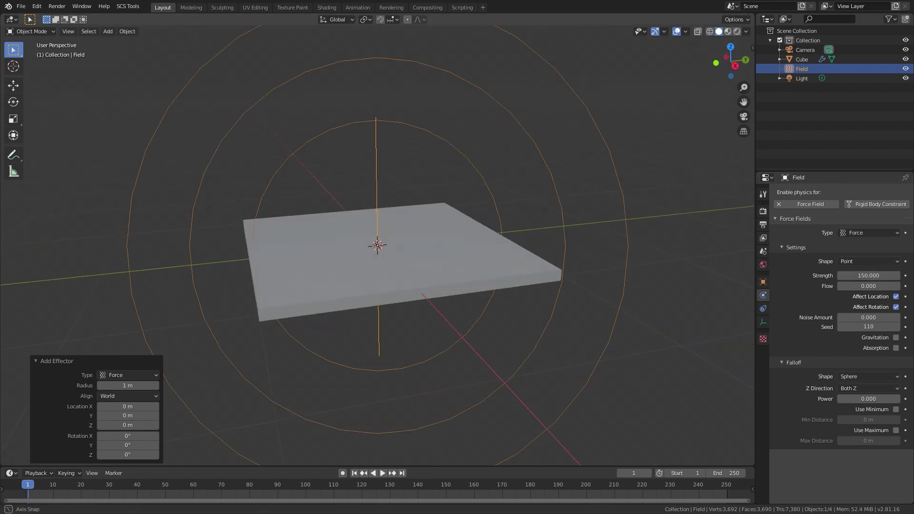
drag(285, 466, 286, 401)
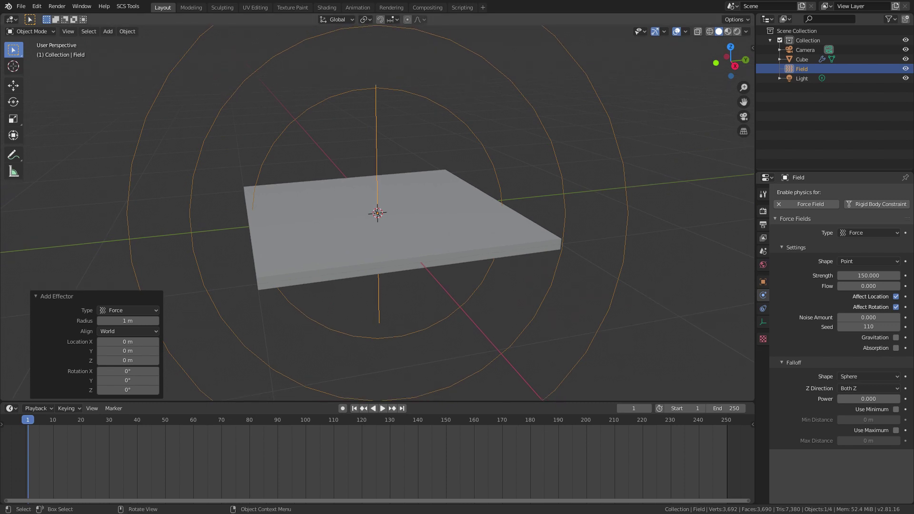
- Play the cloth simulation, stop at frame 95, and inspect the inflated pillow
key(space)
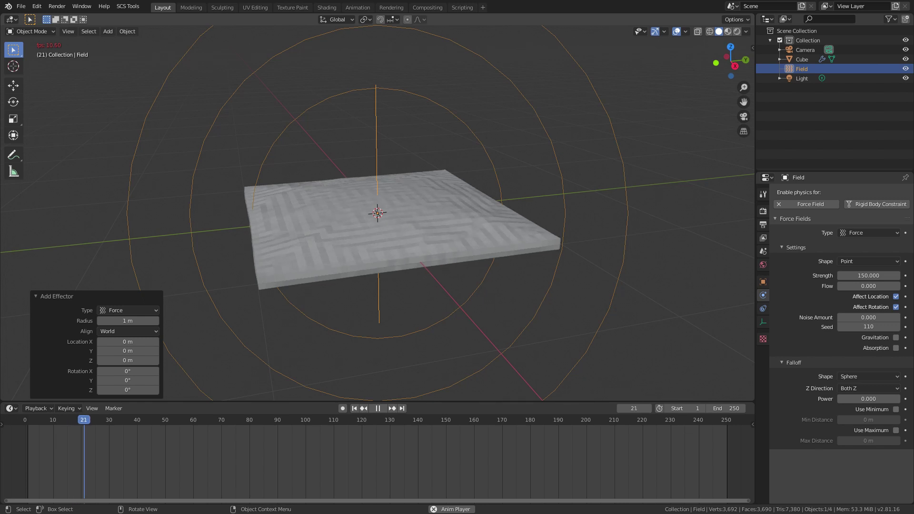
middle_drag(476, 143, 619, 143)
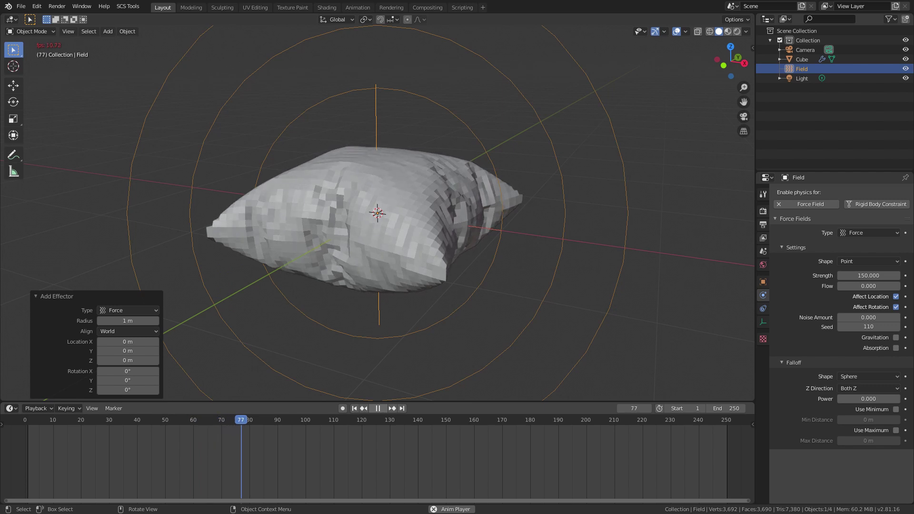
key(space)
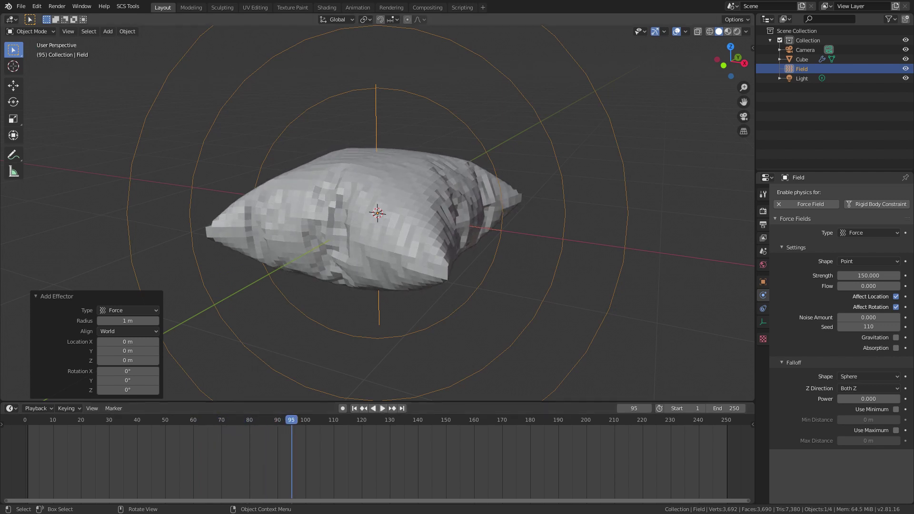
middle_drag(428, 238, 404, 285)
mouse_move(377, 212)
middle_down()
mouse_move(415, 193)
mouse_move(490, 204)
middle_up()
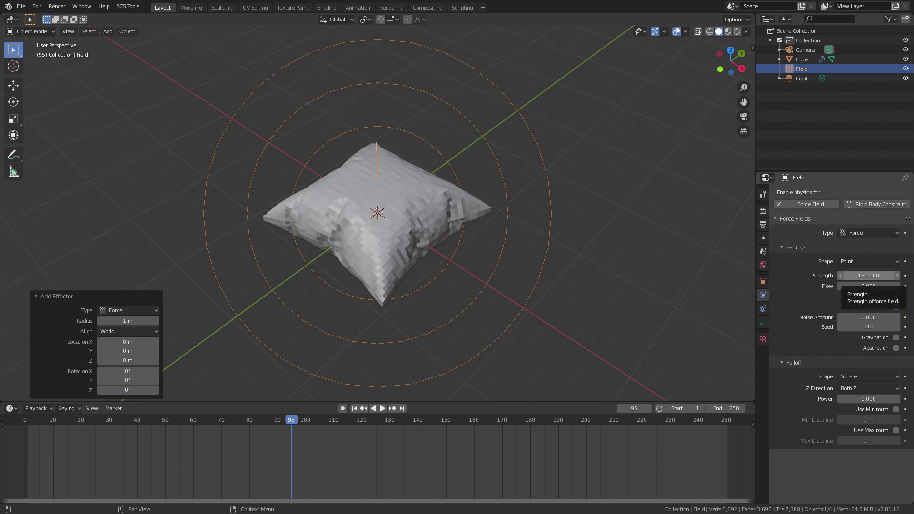
- Apply Shade Smooth to the pillow object
click(362, 240)
right_click(362, 241)
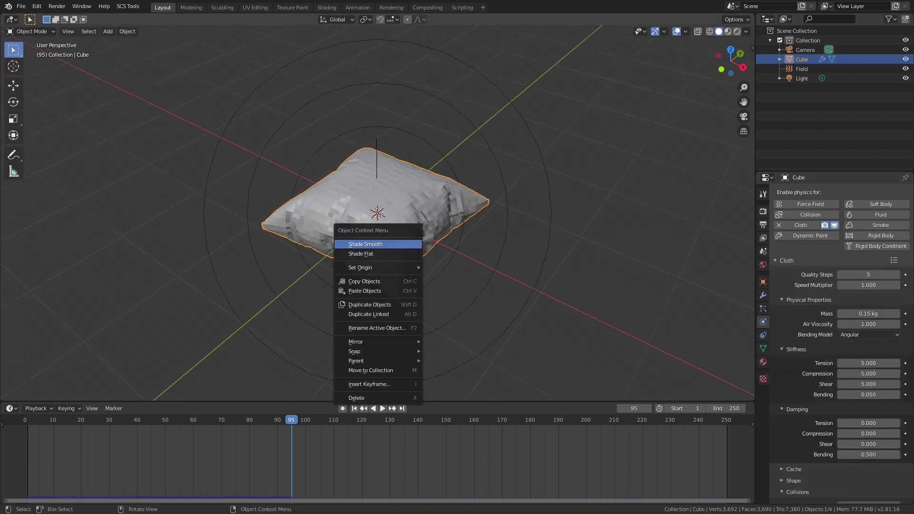
click(362, 243)
middle_drag(376, 214, 388, 216)
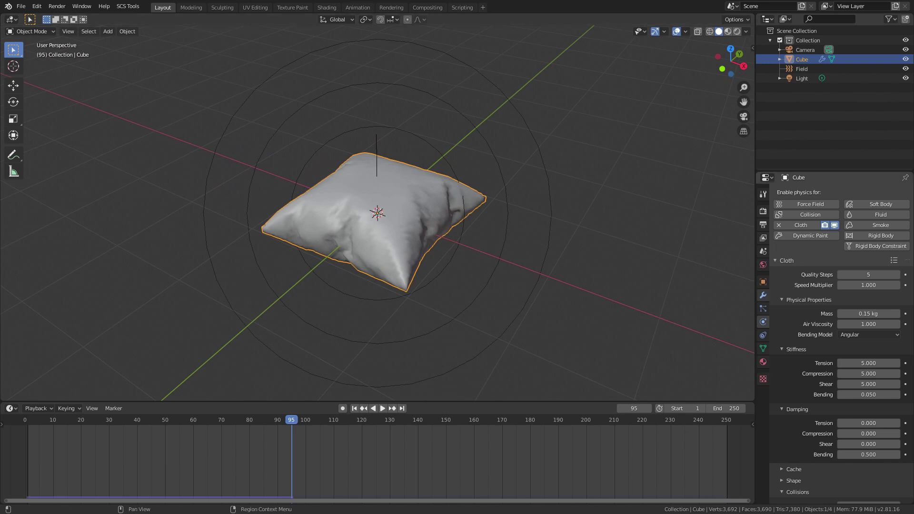
- Apply the Cloth modifier to keep the frame-95 pillow shape
click(762, 295)
click(807, 220)
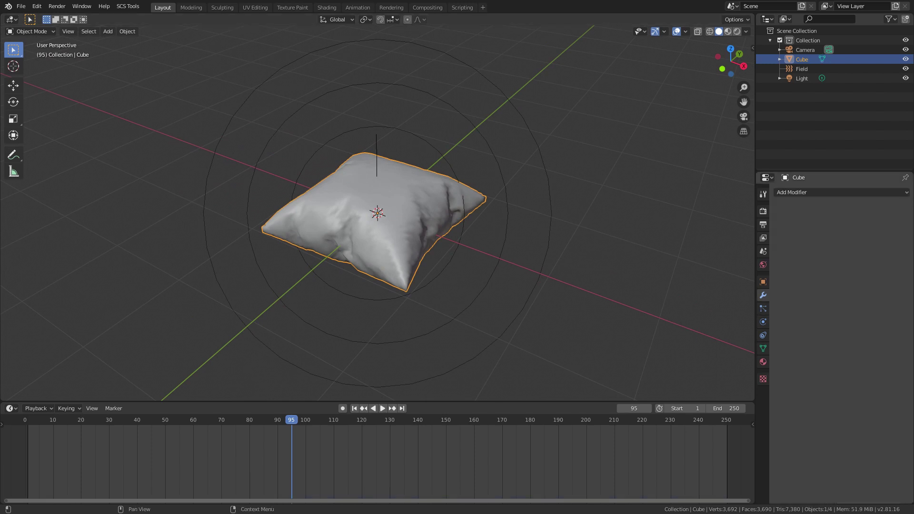
scroll(375, 214, up, 4)
middle_drag(376, 215, 381, 181)
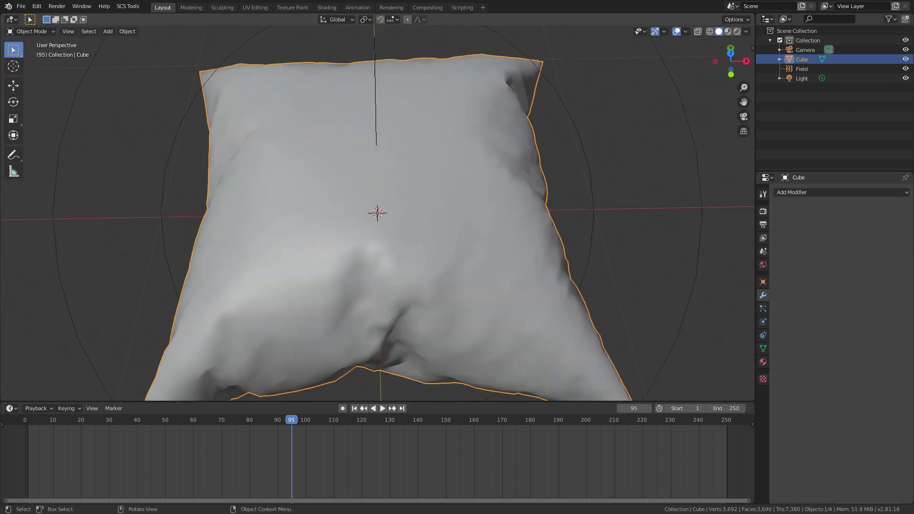
scroll(376, 214, down, 3)
middle_drag(376, 214, 362, 200)
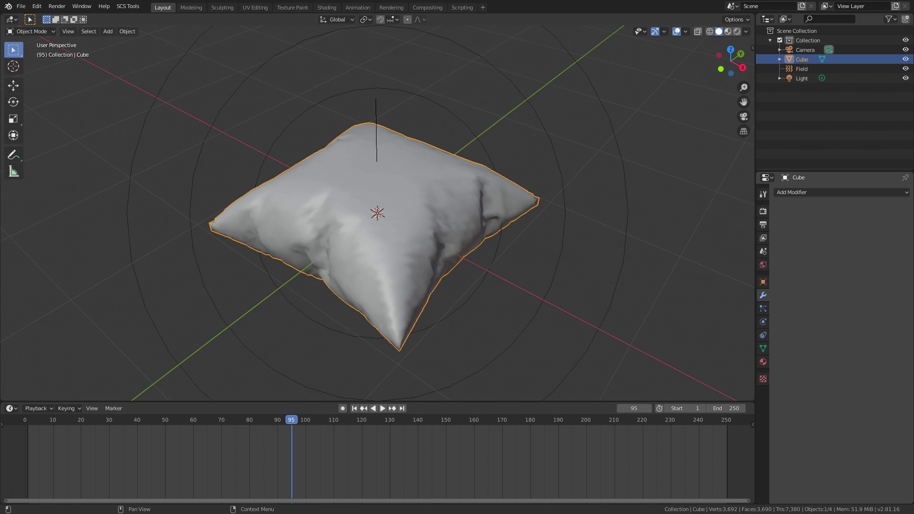
middle_drag(376, 214, 367, 205)
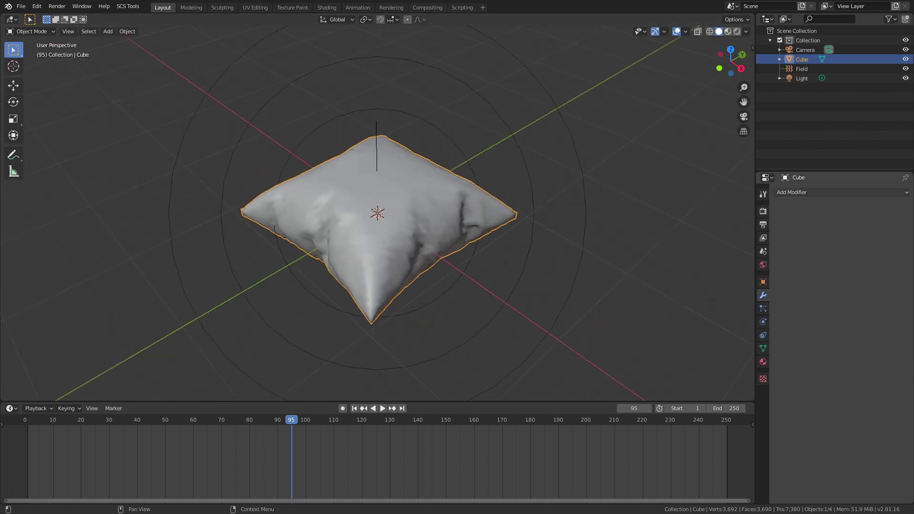
- Delete the Force field object
click(801, 69)
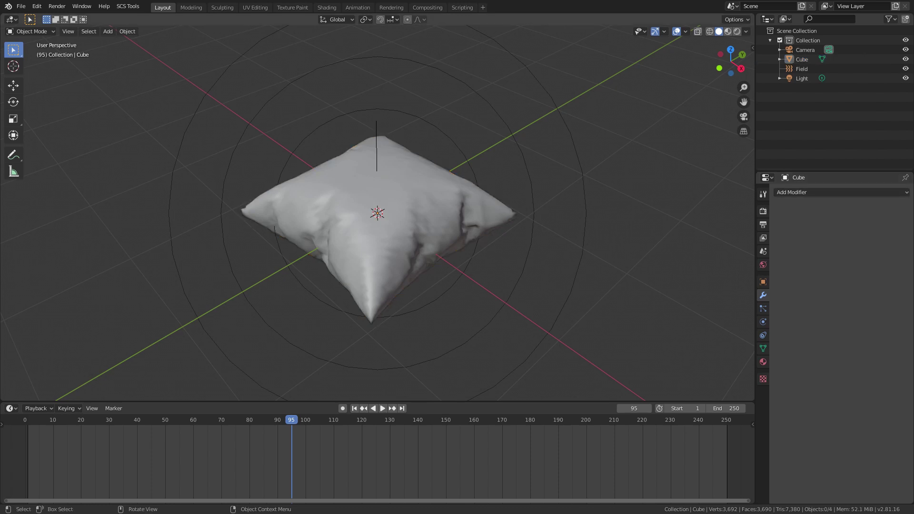
key(x)
click(528, 173)
middle_drag(528, 173, 504, 181)
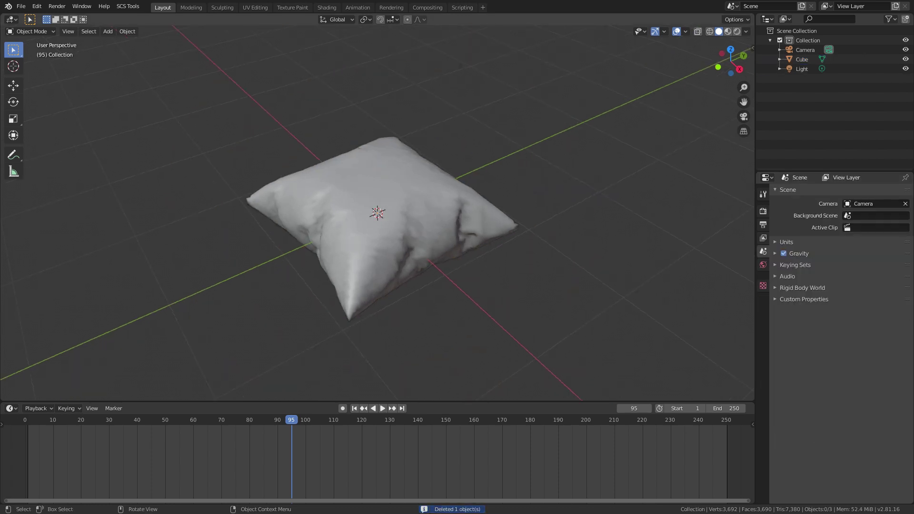
- Add a Subdivision Surface modifier to the pillow with Viewport level 3
click(801, 59)
click(809, 192)
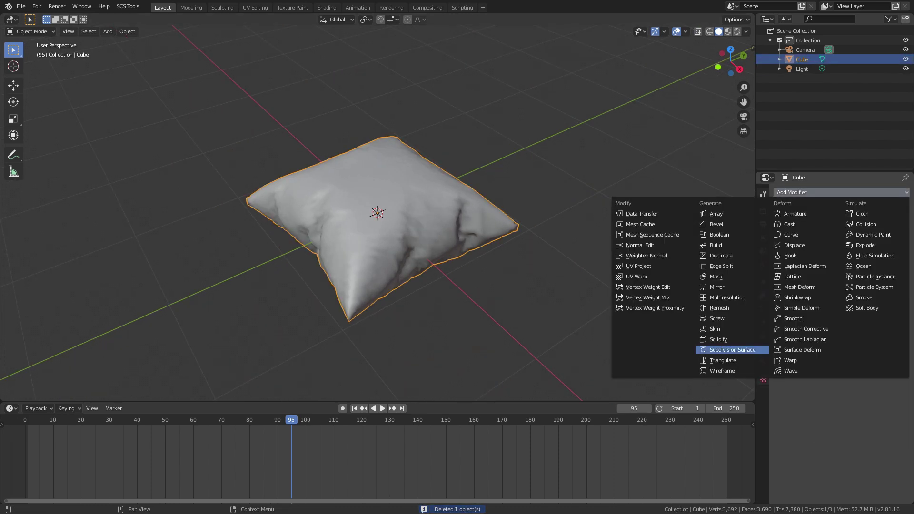
click(732, 350)
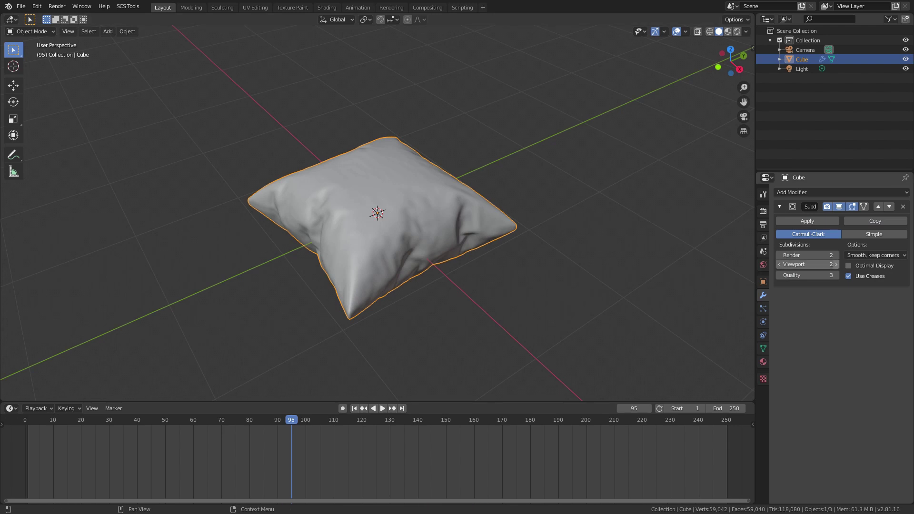
click(835, 264)
scroll(376, 212, up, 4)
mouse_move(377, 213)
middle_down()
mouse_move(405, 190)
mouse_move(404, 229)
mouse_move(381, 223)
mouse_move(390, 266)
middle_up()
scroll(377, 213, down, 3)
scroll(376, 213, up, 3)
scroll(377, 212, up, 2)
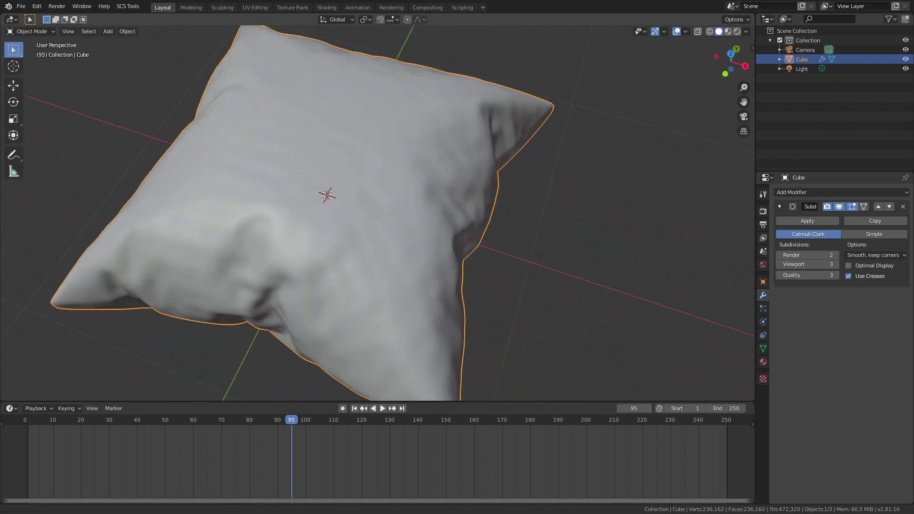
scroll(377, 213, down, 3)
mouse_move(376, 213)
middle_down()
mouse_move(385, 228)
mouse_move(366, 200)
middle_up()
scroll(377, 213, up, 1)
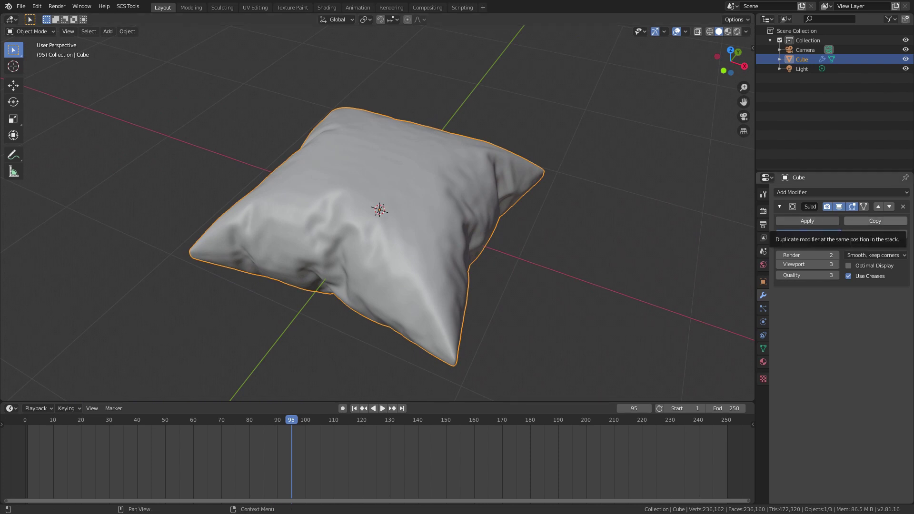
middle_drag(619, 214, 547, 217)
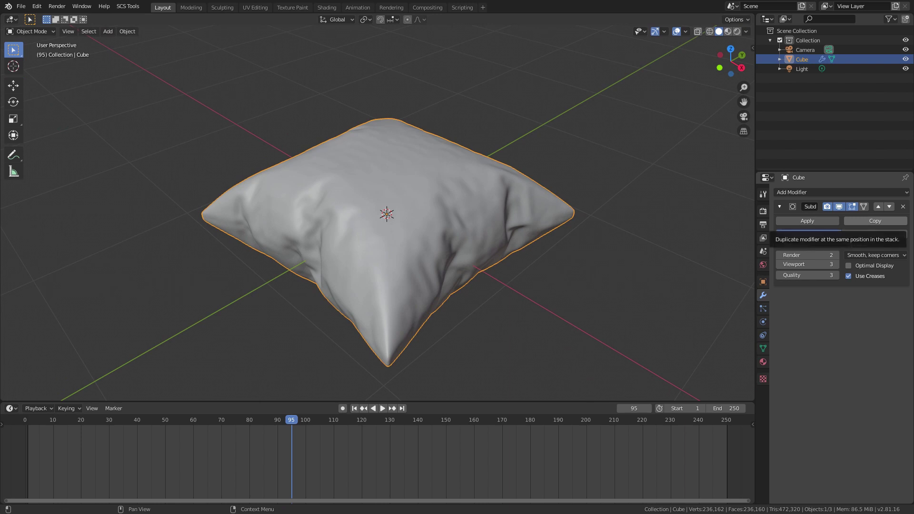
mouse_move(428, 214)
middle_down()
mouse_move(342, 200)
mouse_move(376, 204)
mouse_move(376, 176)
mouse_move(376, 185)
middle_up()
- In Edit Mode, bevel the pillow's seam edge loop to 0.17 m width
key(Tab)
scroll(376, 214, up, 2)
scroll(376, 214, up, 3)
key(ctrl)
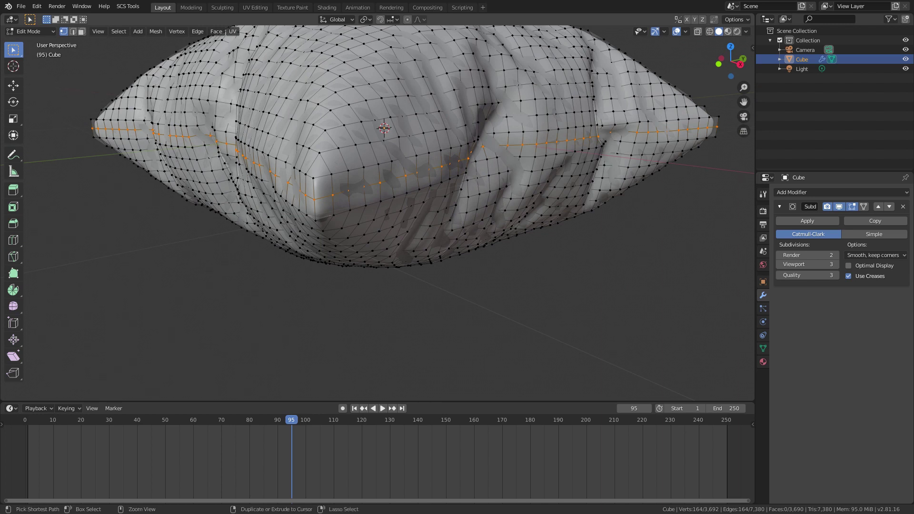
key(ctrl+b)
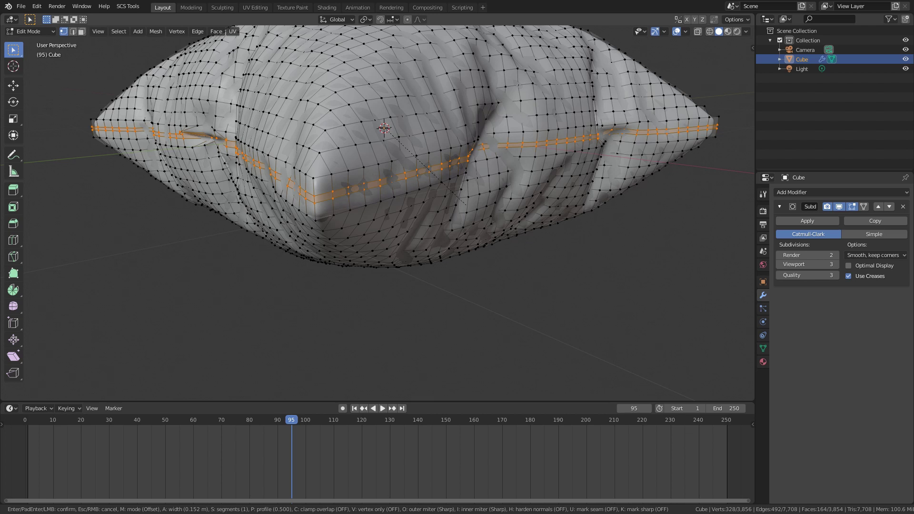
click(384, 128)
scroll(385, 112, up, 1)
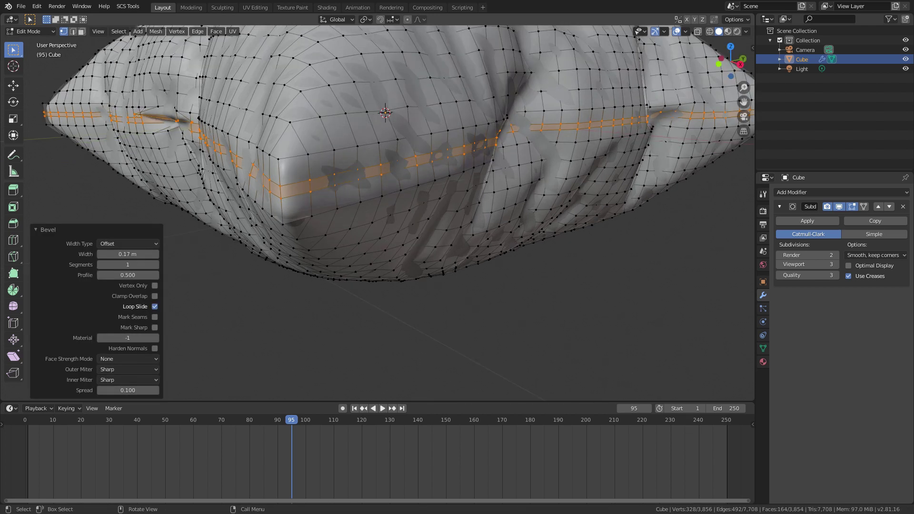
- Cut a new edge loop running along the middle of the bevelled seam
key(ctrl+r)
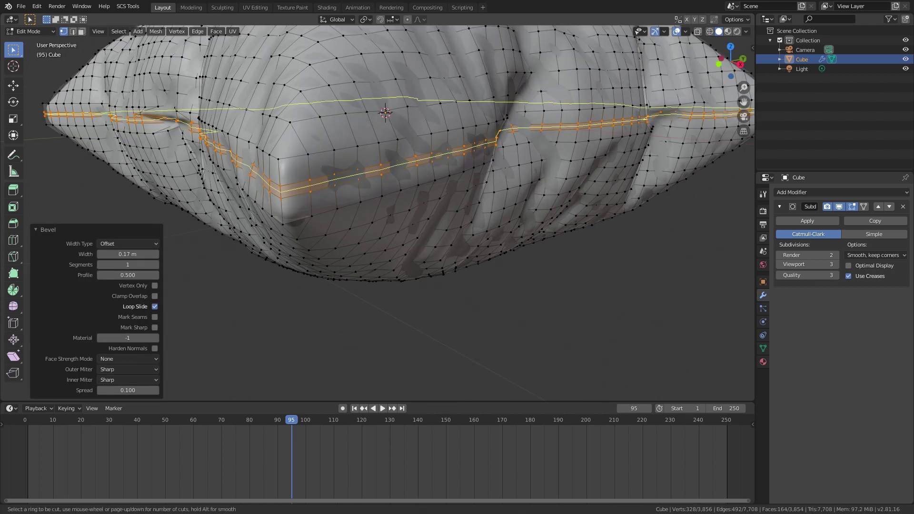
click(311, 184)
key(alt)
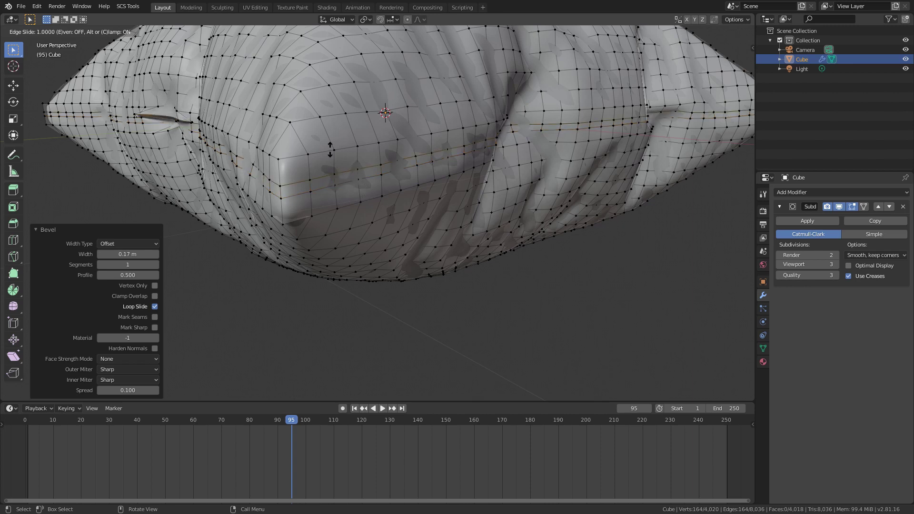
- Push the centred seam loop inward by -0.0157 m to pinch it, then return to Object Mode
key(Escape)
middle_drag(295, 47, 318, 53)
key(g)
key(g)
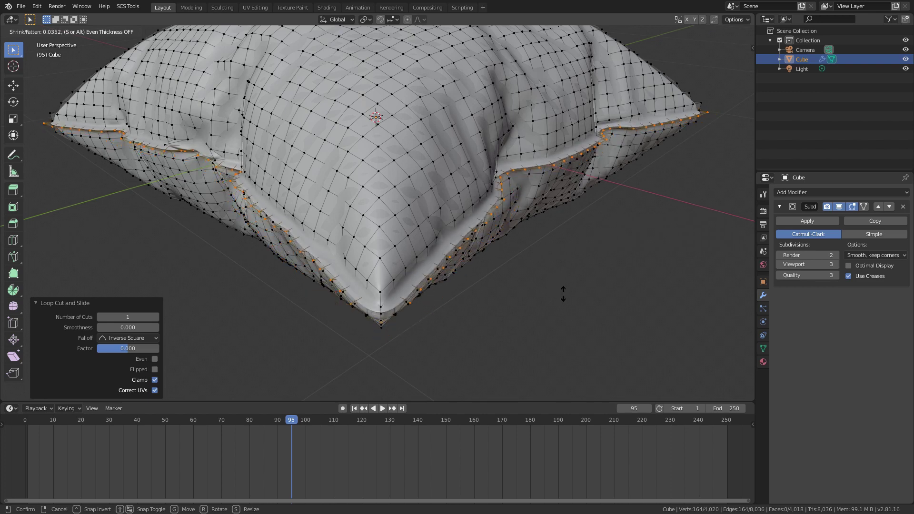
click(563, 292)
mouse_move(563, 293)
middle_down()
mouse_move(563, 309)
mouse_move(523, 324)
mouse_move(499, 342)
mouse_move(495, 362)
mouse_move(533, 295)
mouse_move(504, 318)
mouse_move(490, 338)
mouse_move(490, 364)
middle_up()
key(Tab)
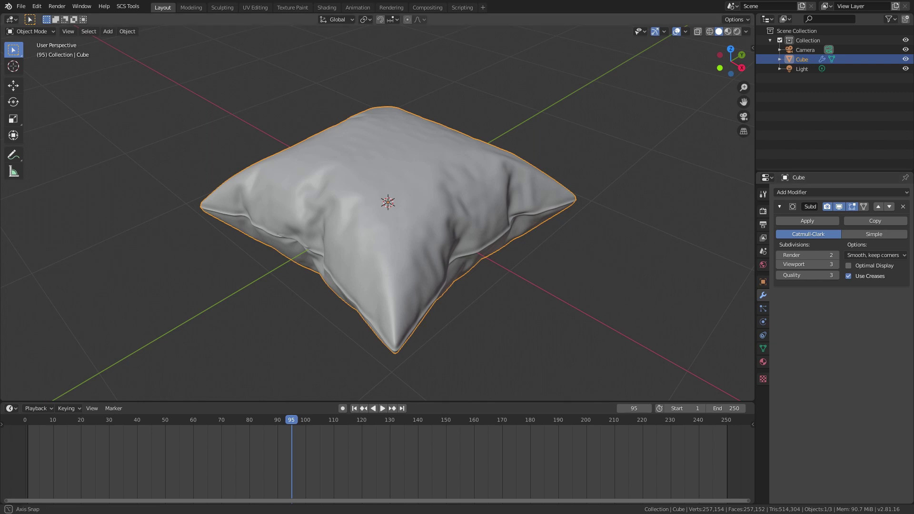
middle_drag(489, 364, 476, 364)
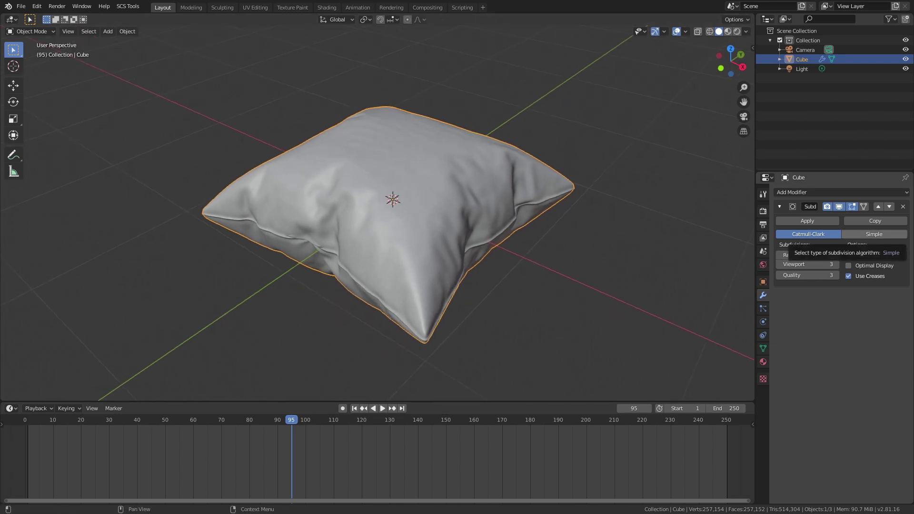
middle_drag(428, 214, 200, 205)
middle_drag(380, 210, 323, 209)
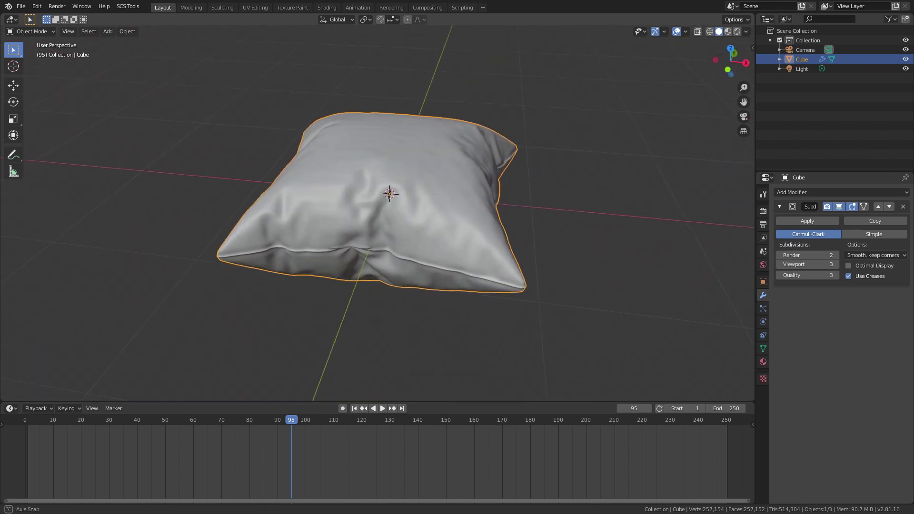
scroll(380, 209, down, 5)
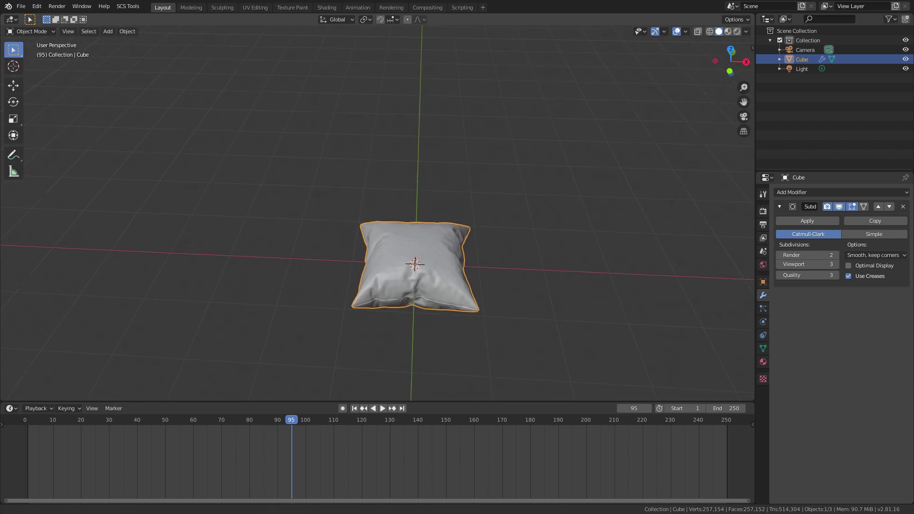